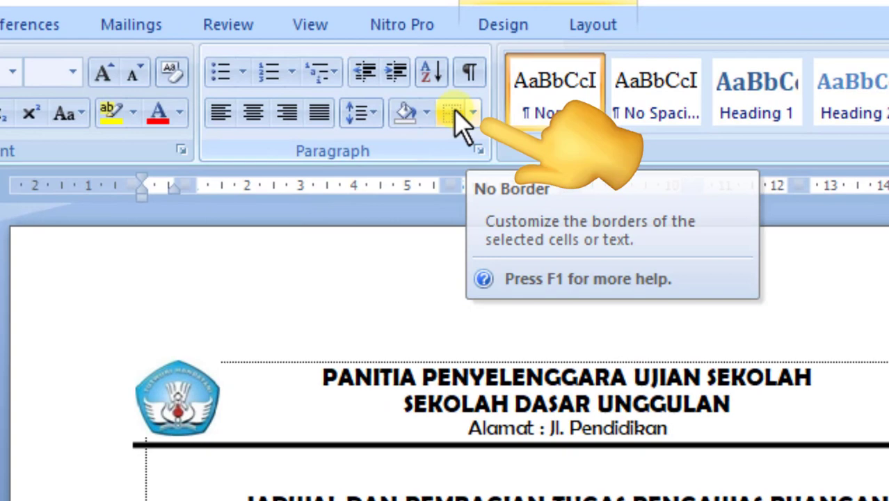
Remove all borders from the whole schedule table through Borders and Shading, using the None setting applied to Table.
left_click(473, 114)
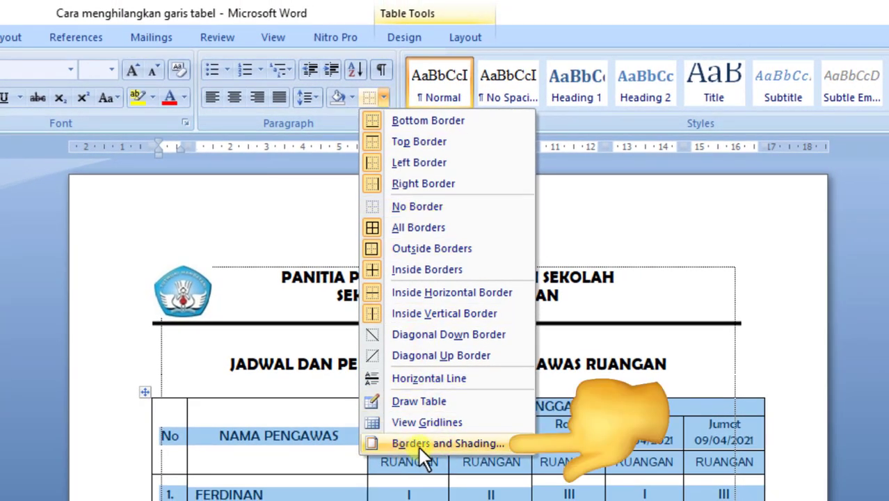
left_click(451, 444)
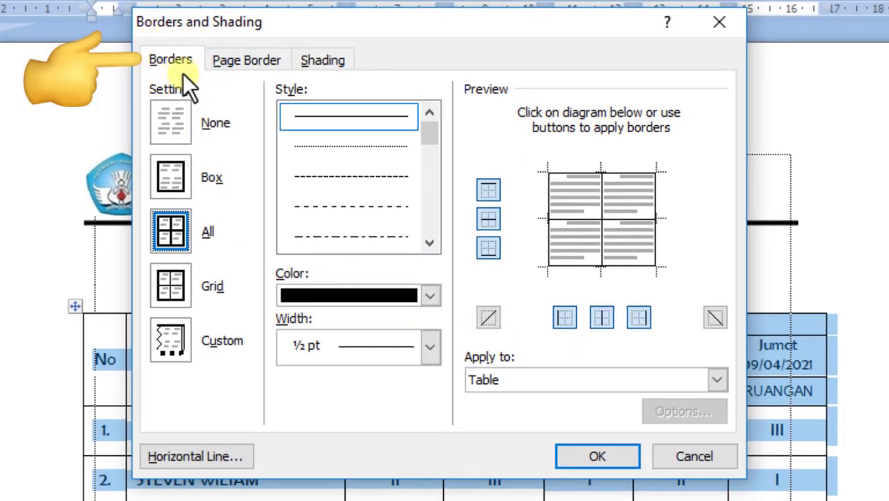
left_click(167, 118)
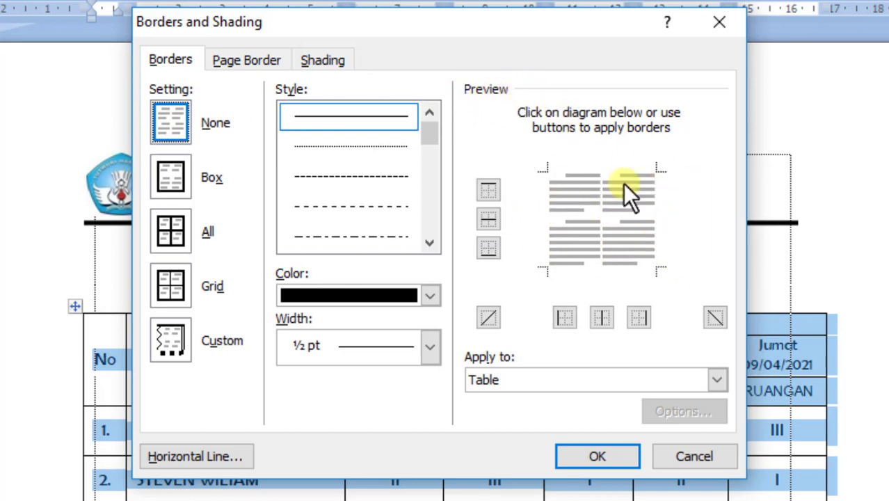
left_click(634, 455)
left_click(569, 390)
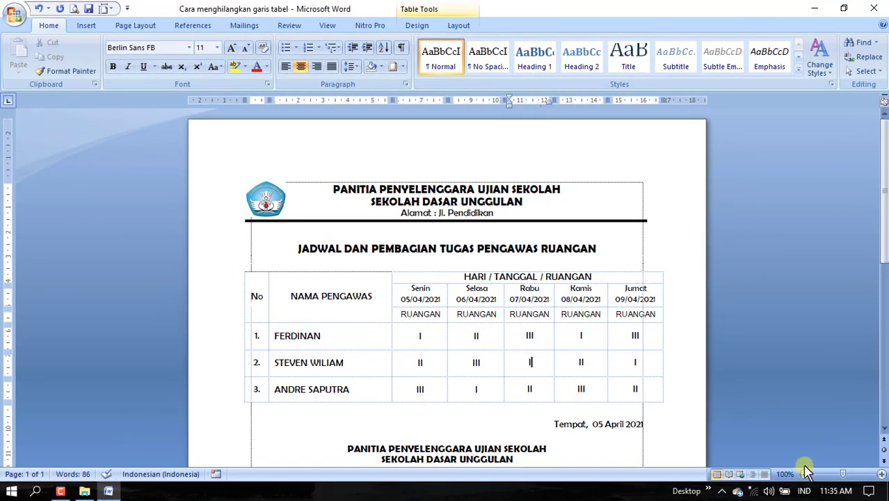
Select every cell of the schedule table and apply All Borders.
scroll(822, 295, "down", 3)
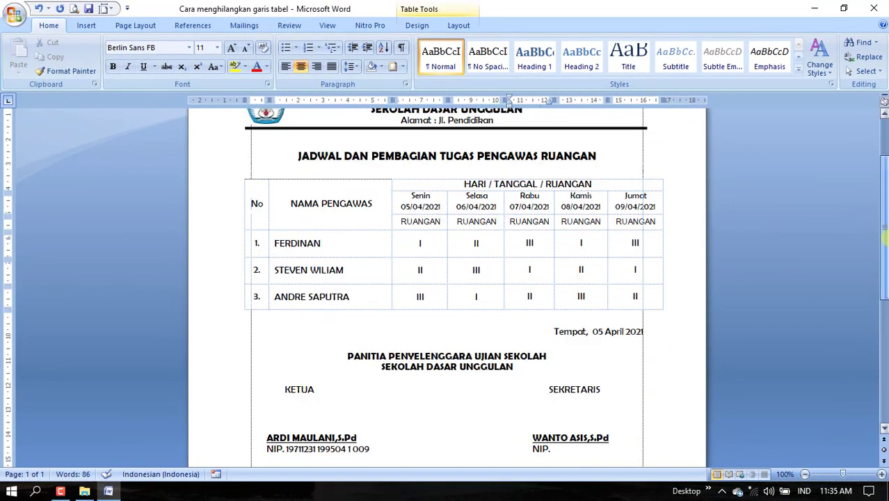
scroll(822, 295, "up", 3)
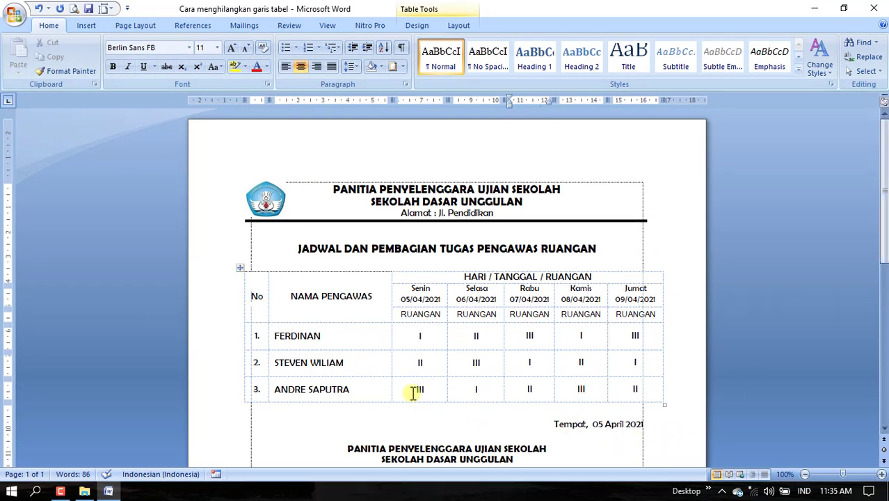
scroll(362, 364, "down", 1)
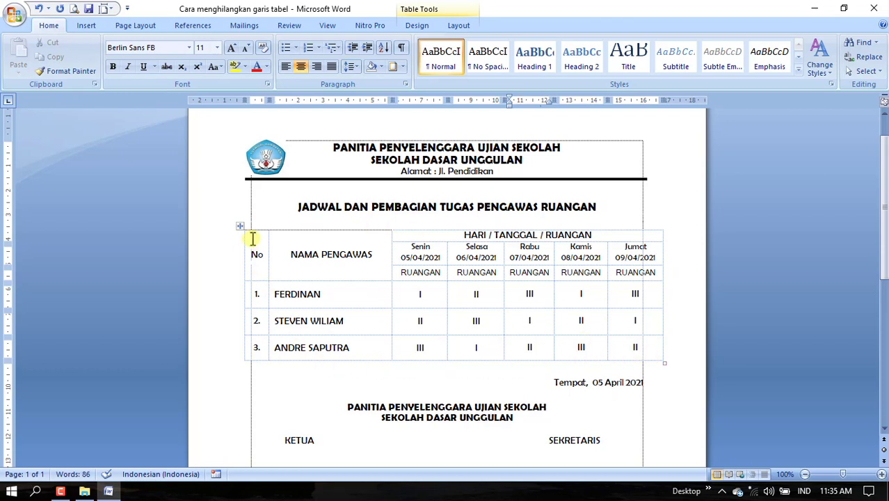
left_click_drag(252, 238, 645, 346)
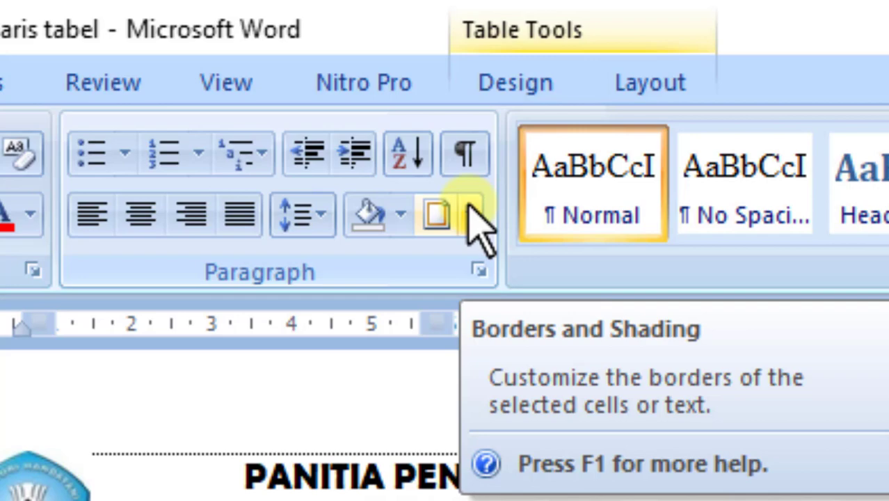
left_click(470, 212)
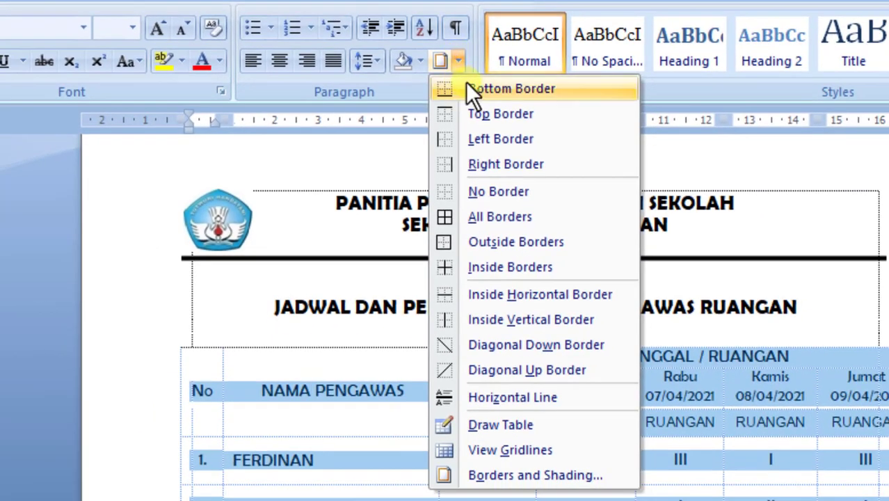
left_click(509, 216)
left_click(521, 487)
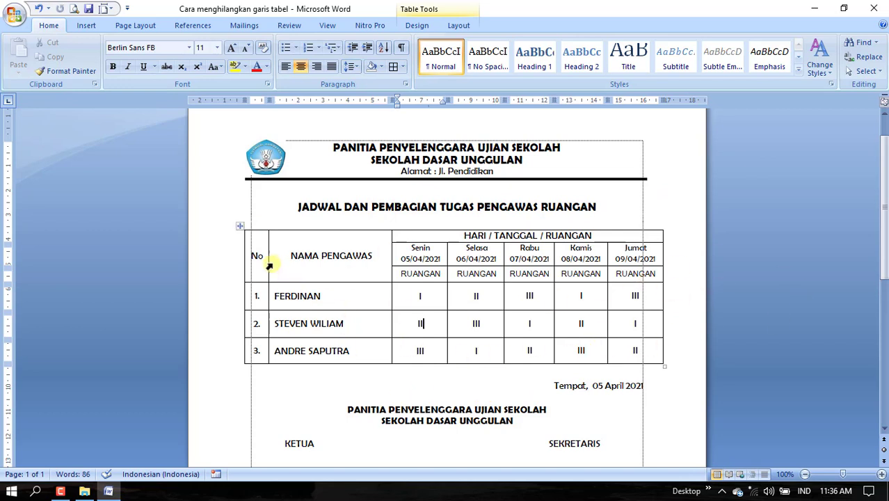
Remove the inside vertical and inside horizontal borders of the whole schedule table through Borders and Shading, applied to Table.
left_click(239, 224)
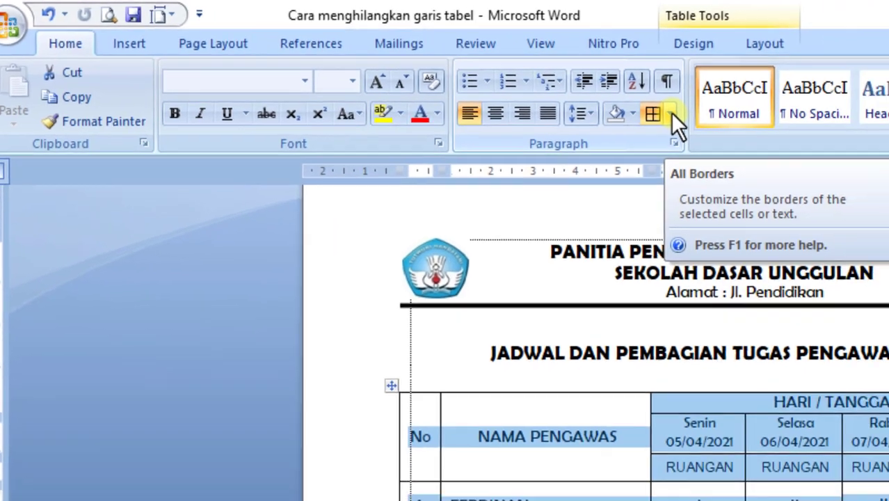
left_click(764, 126)
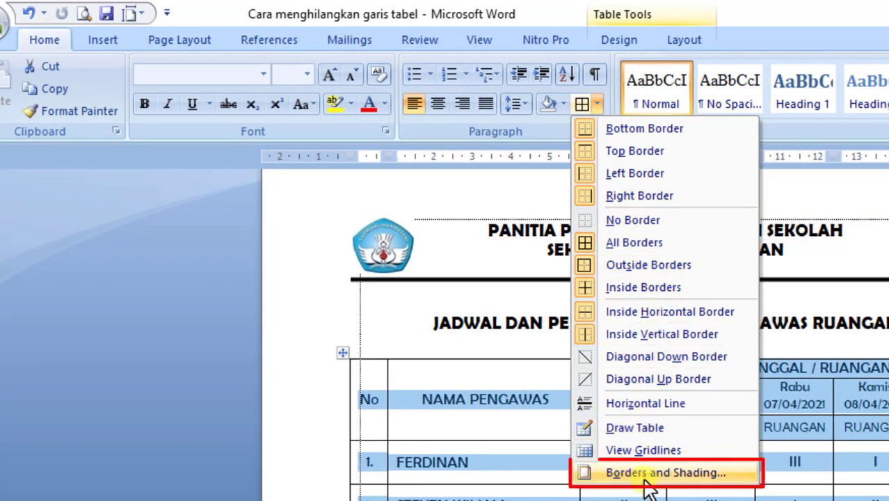
left_click(684, 472)
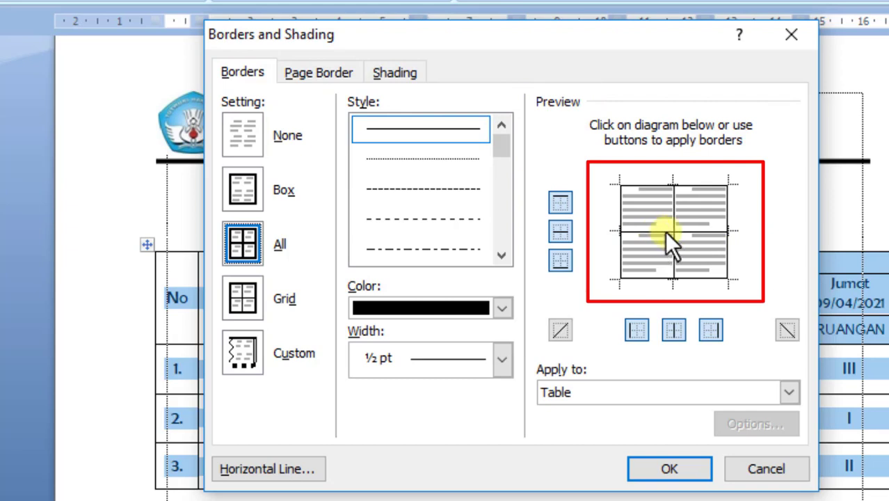
left_click(724, 235)
left_click(727, 237)
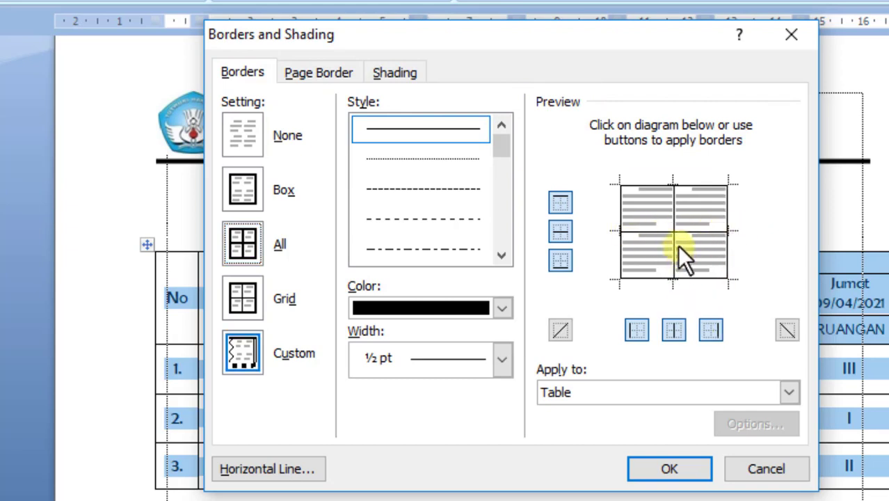
left_click(689, 229)
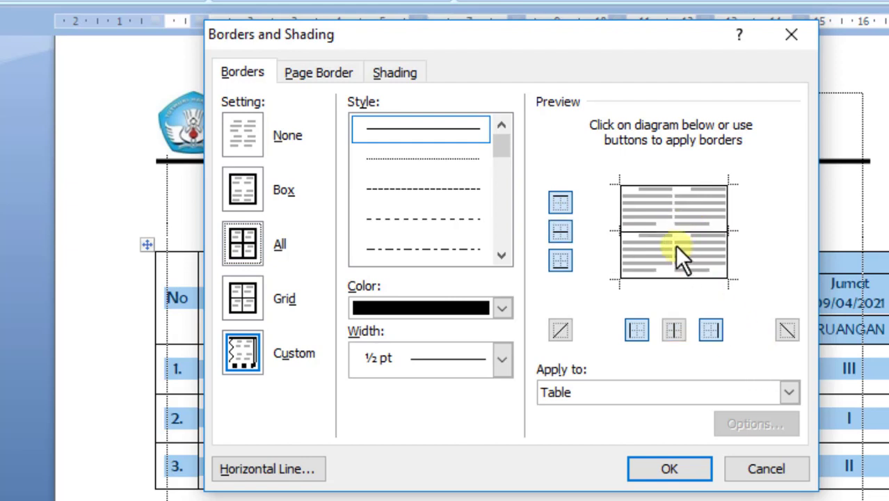
left_click(675, 251)
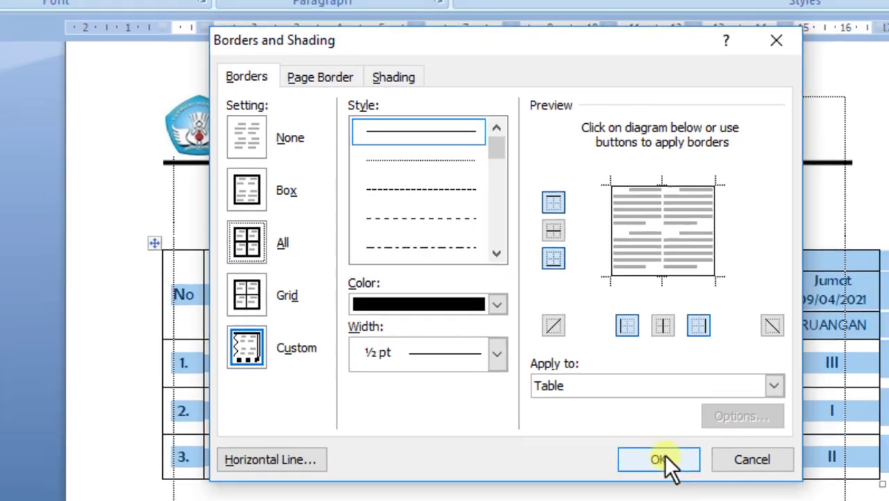
left_click(670, 468)
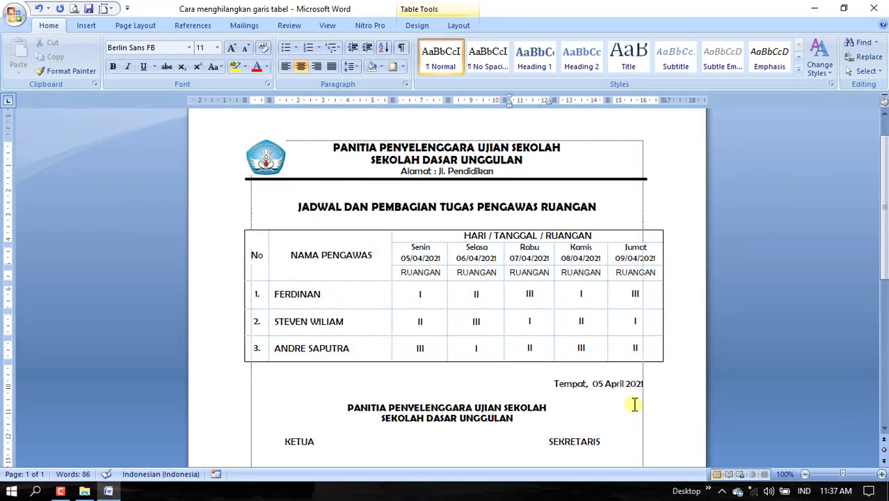
Check the schedule table's borders in Print Preview and return to editing the document.
scroll(486, 332, "down", 1)
left_click(528, 318)
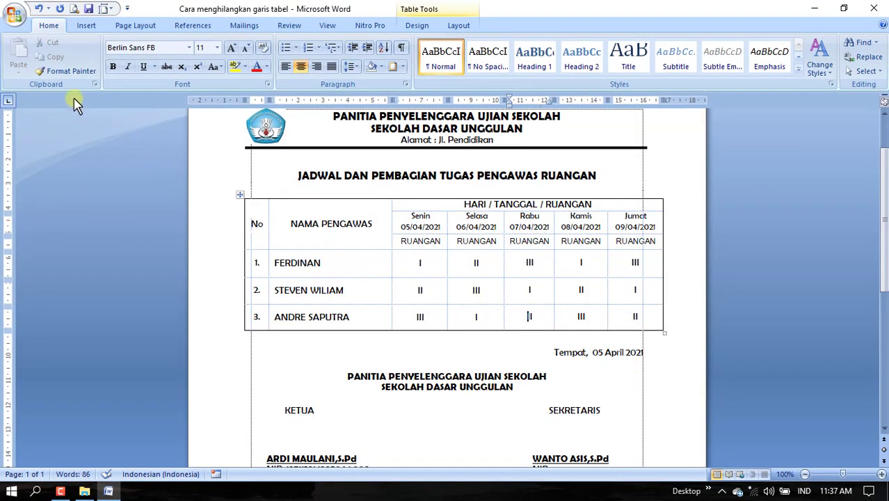
left_click(74, 8)
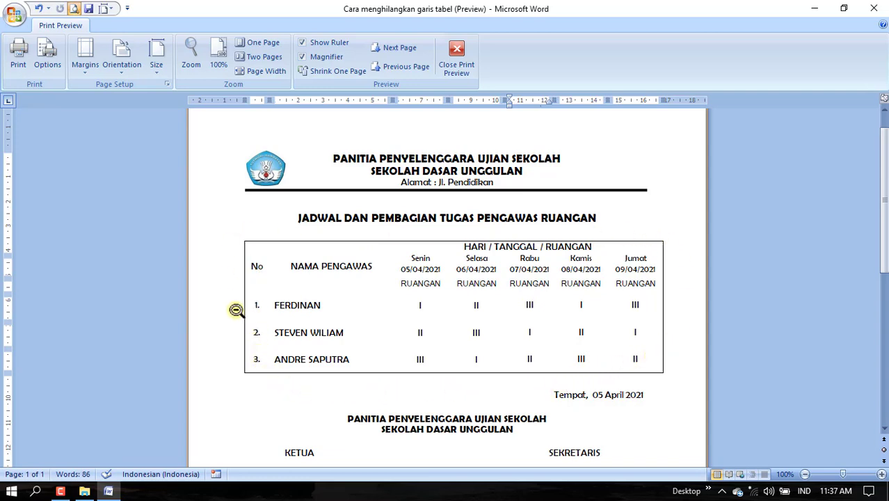
left_click(456, 54)
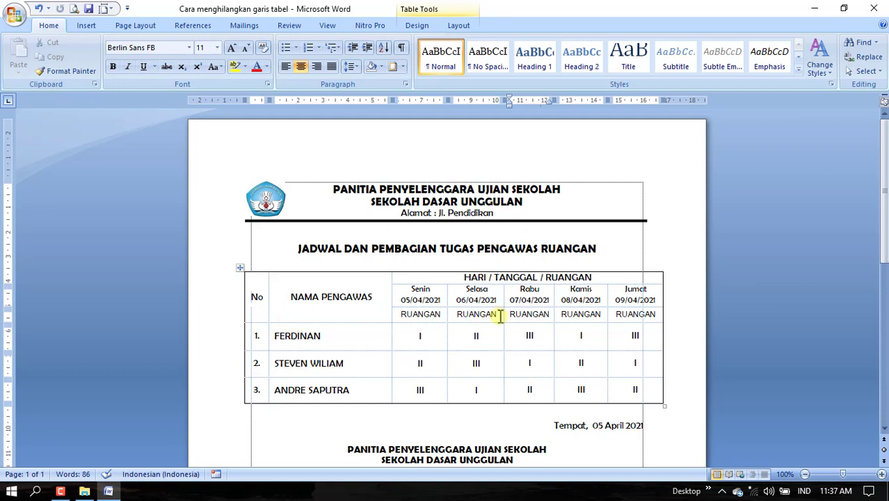
With Draw Table, draw a horizontal border below the table's header rows and a vertical border between NAMA PENGAWAS and the day columns.
left_click(420, 25)
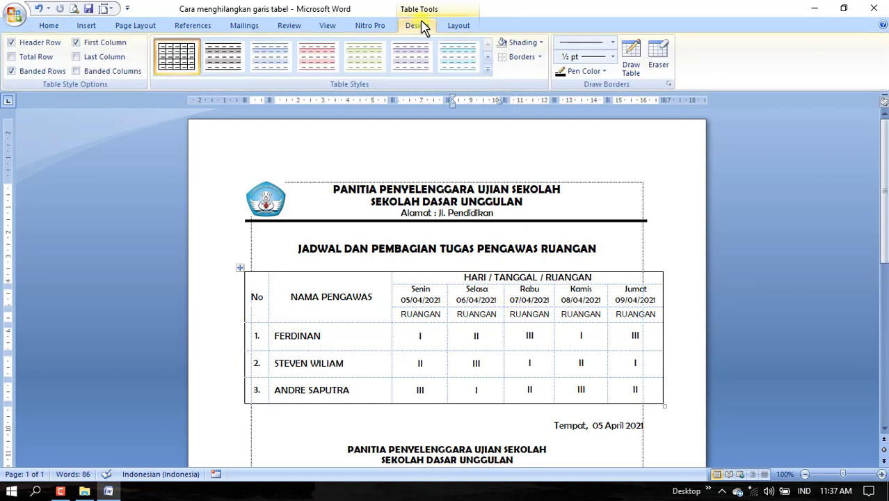
left_click(540, 57)
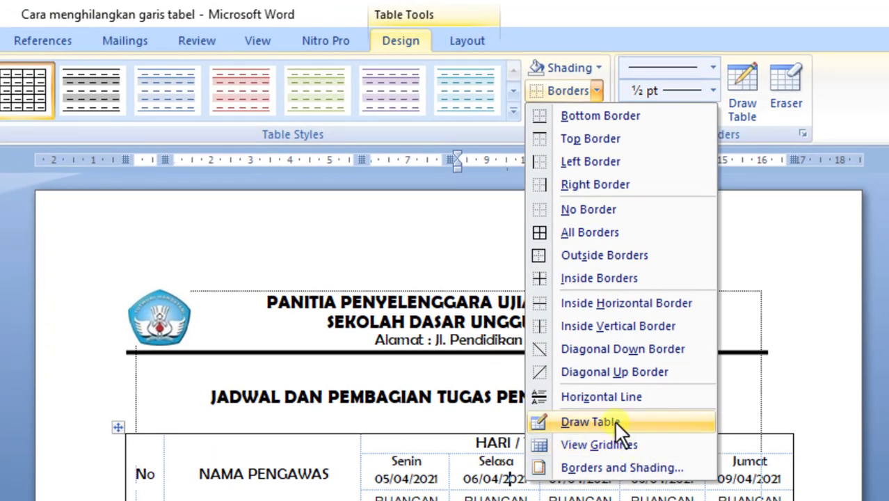
left_click(646, 427)
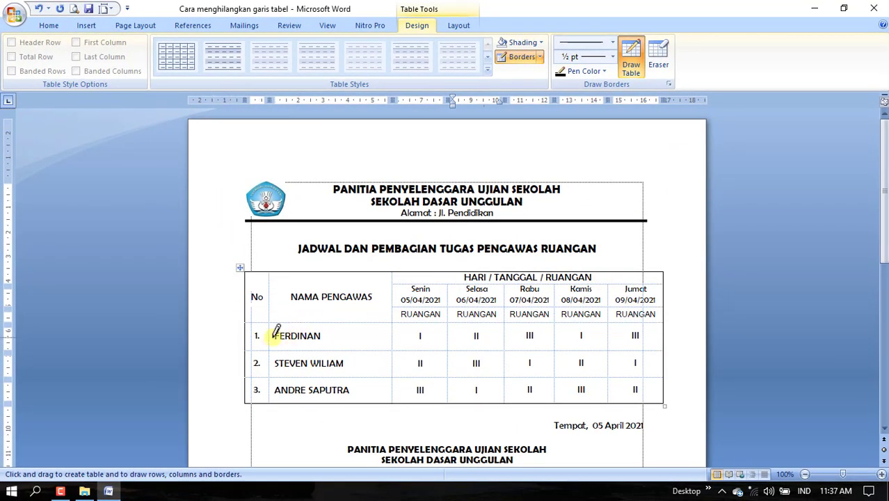
left_click_drag(246, 321, 637, 314)
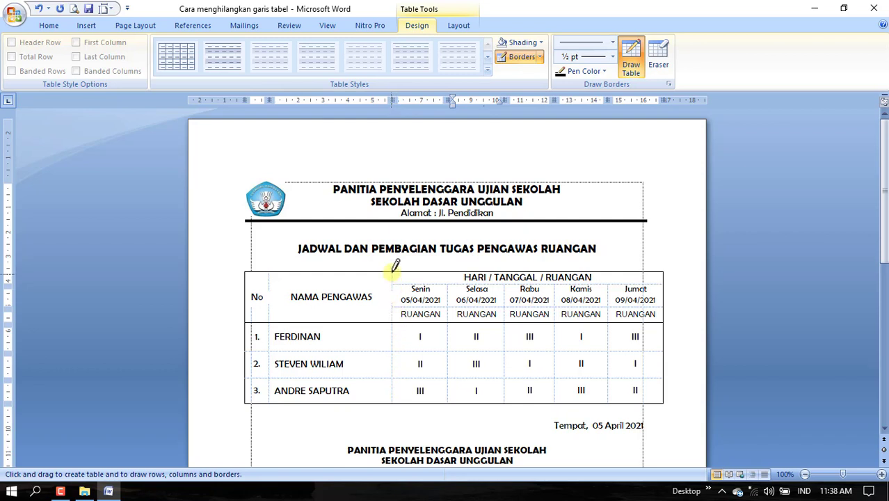
left_click_drag(391, 272, 392, 401)
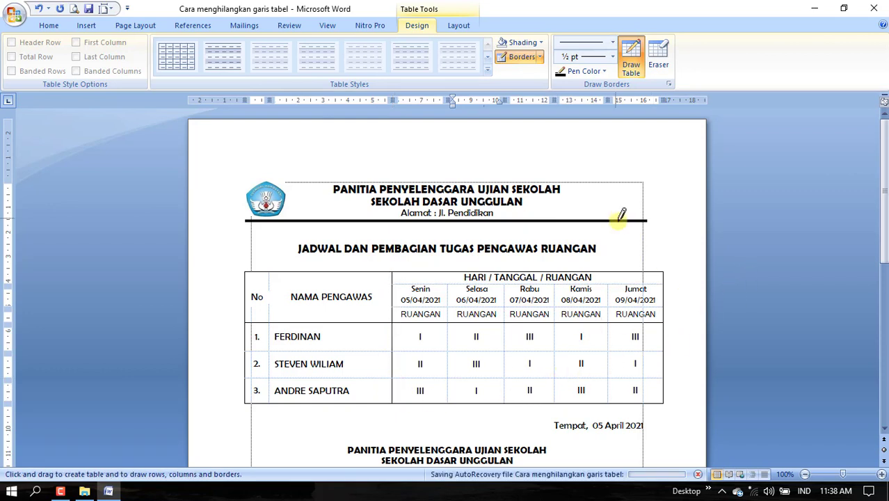
double_click(673, 228)
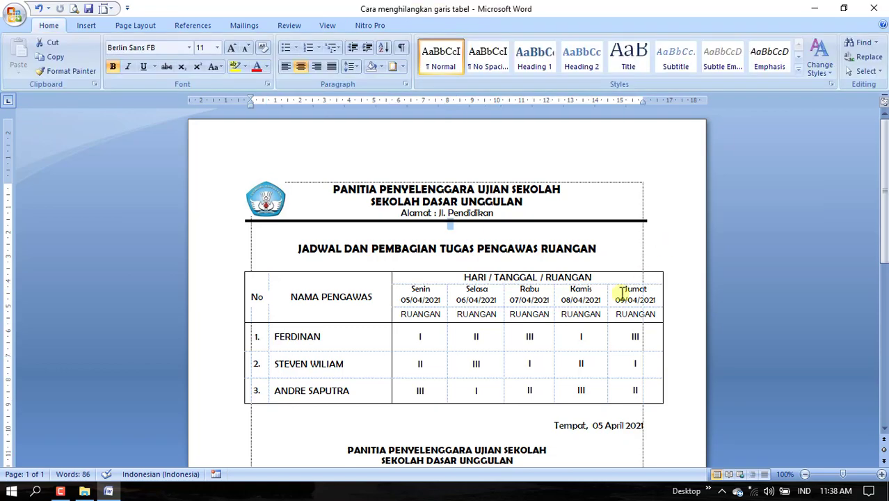